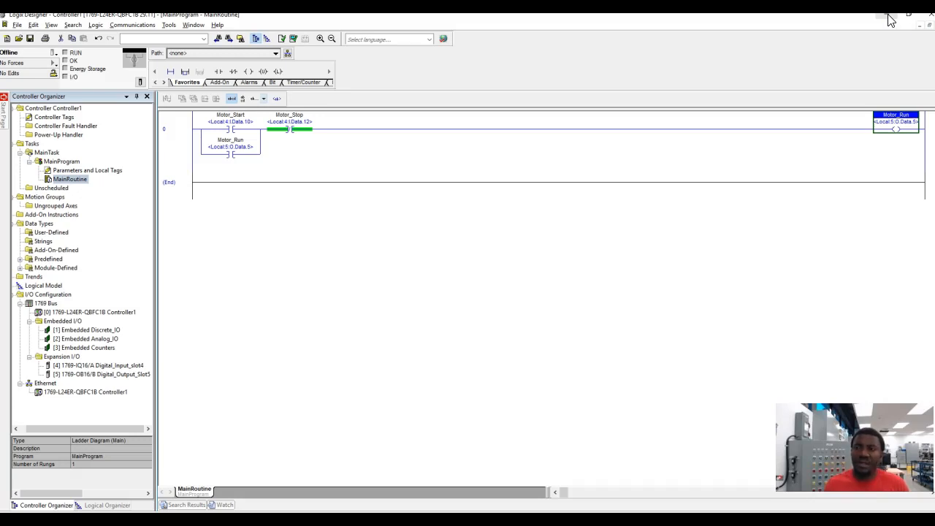
# Minimize the ladder project and launch RSLinx Classic through a Windows search
pyautogui.click(887, 16)
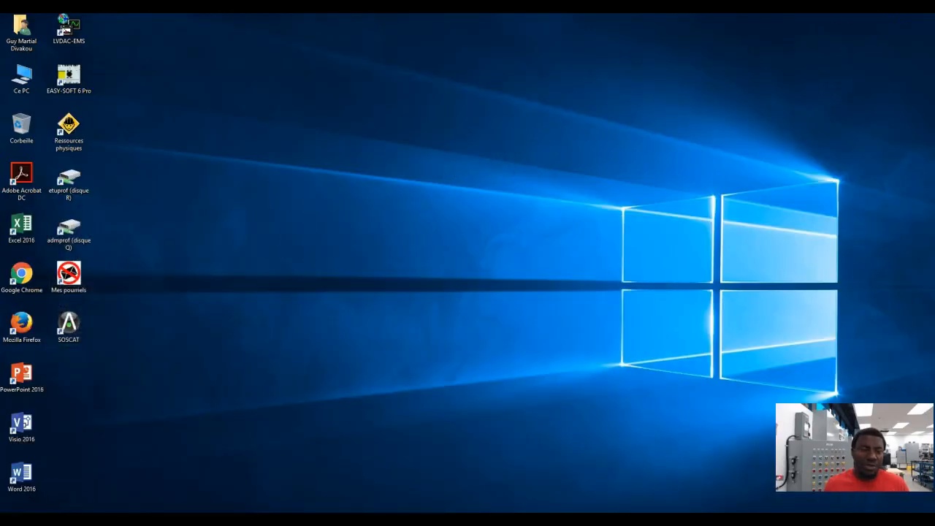
pyautogui.click(55, 498)
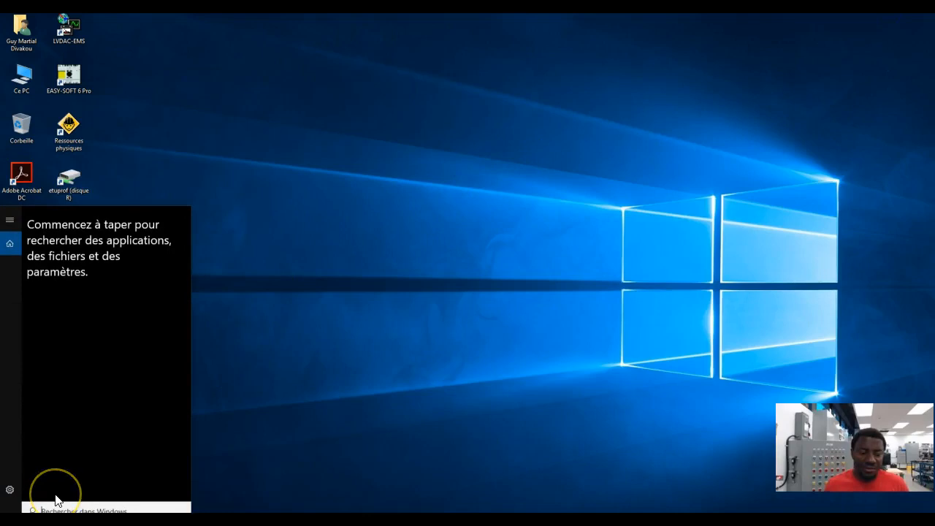
pyautogui.write('rsl')
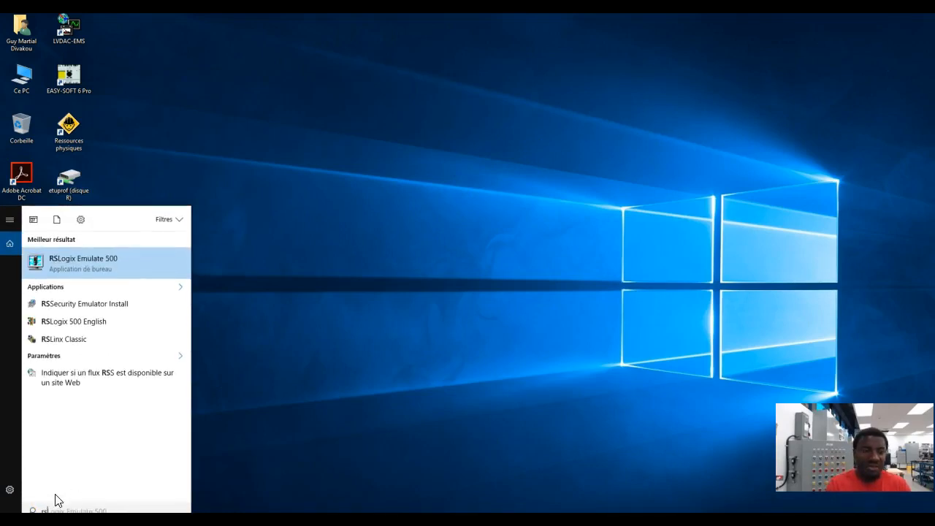
pyautogui.write('li')
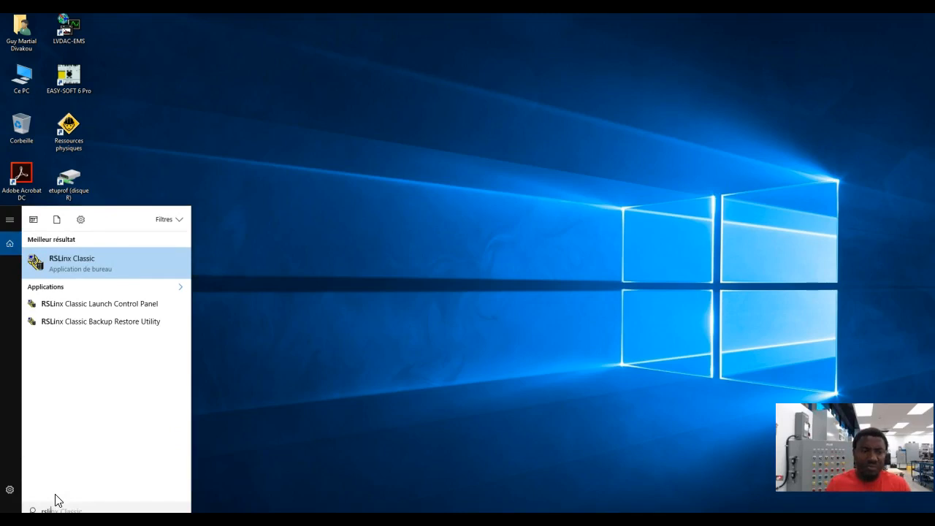
pyautogui.press('Return')
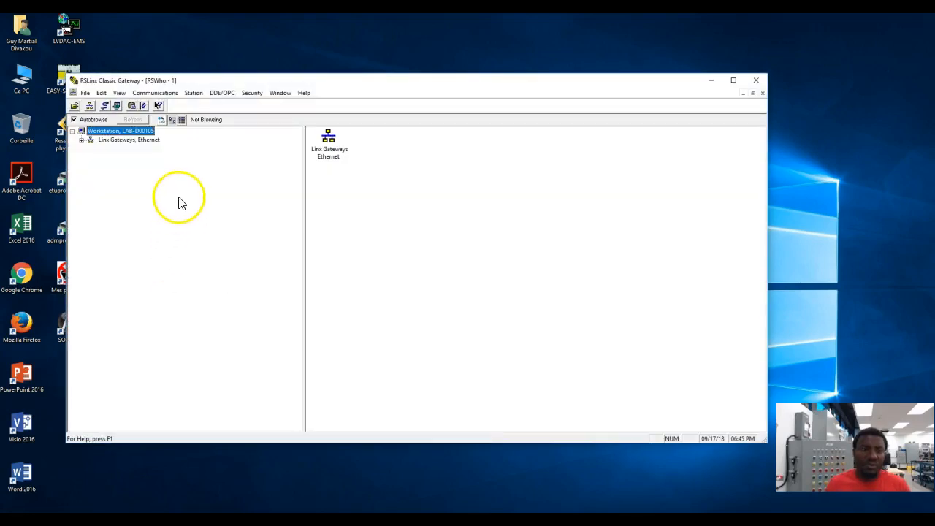
# Open the driver configuration and add a new EtherNet/IP Driver, accepting the proposed driver name
pyautogui.click(157, 93)
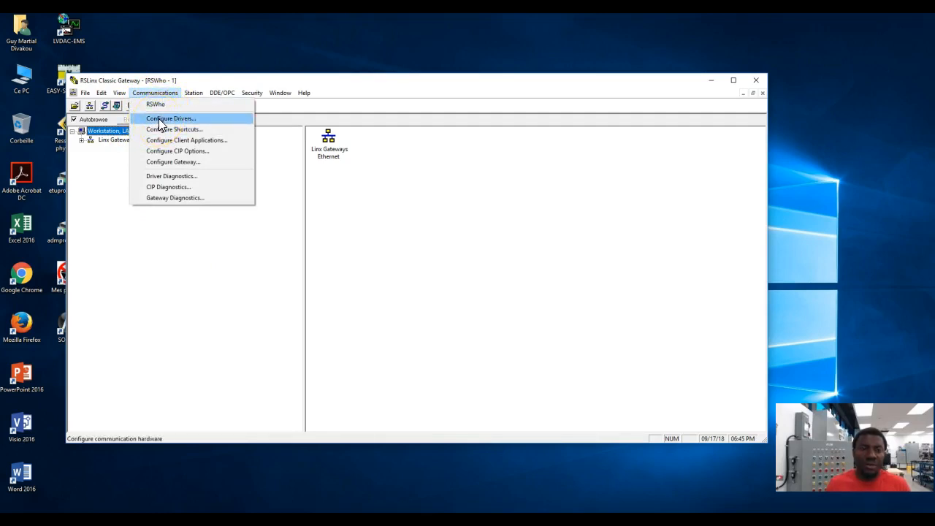
pyautogui.click(160, 122)
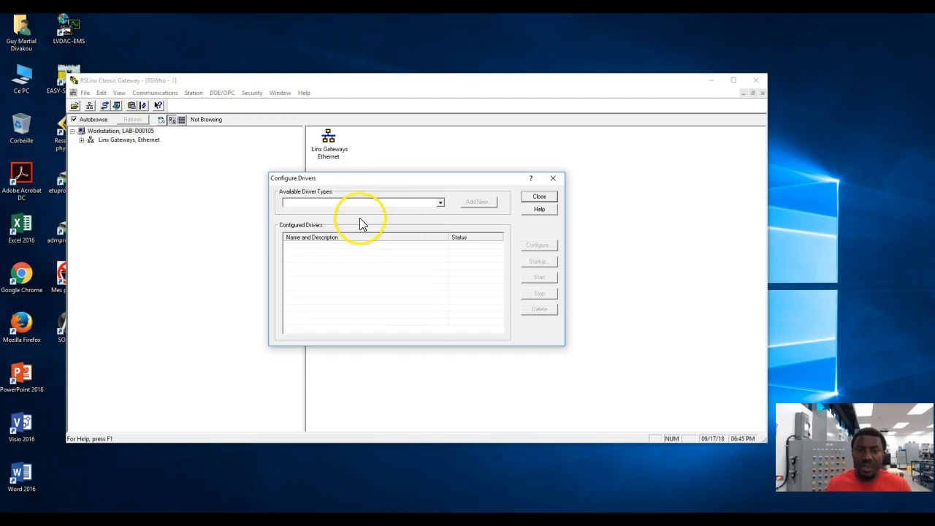
pyautogui.click(440, 204)
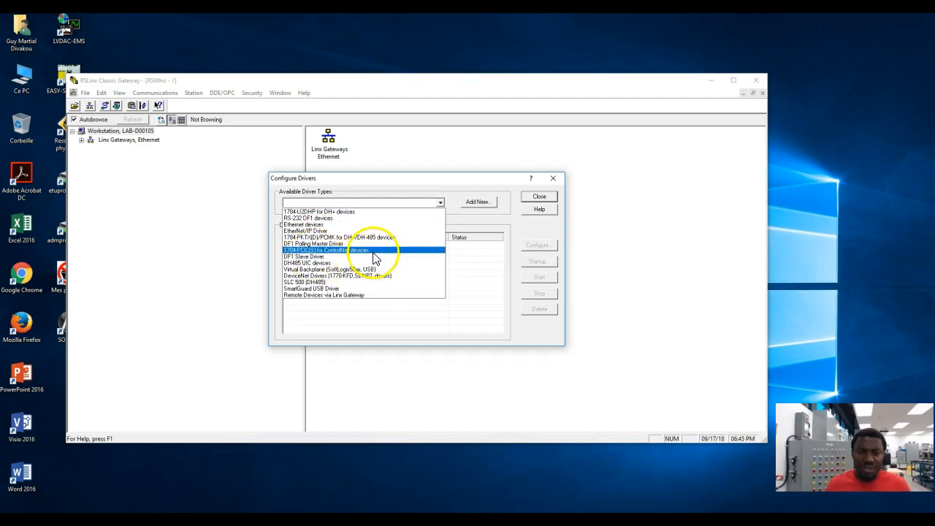
pyautogui.click(331, 231)
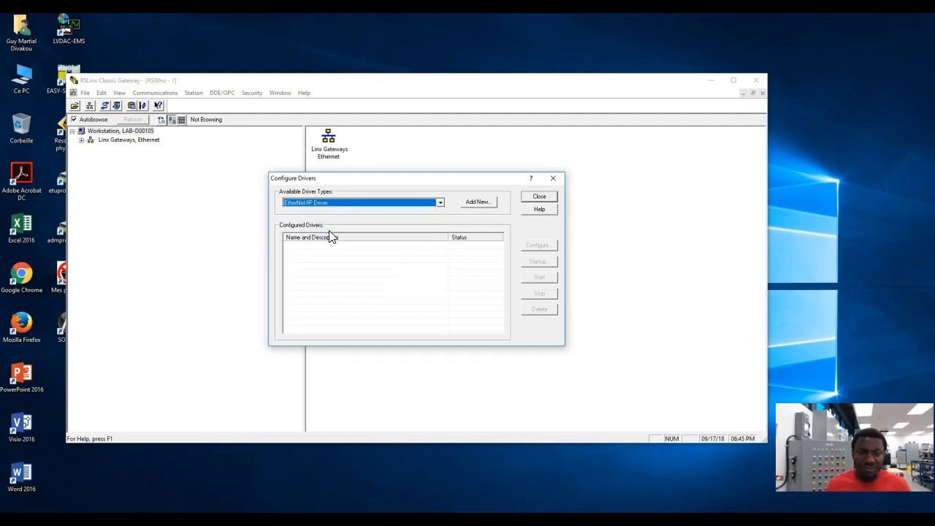
pyautogui.click(482, 202)
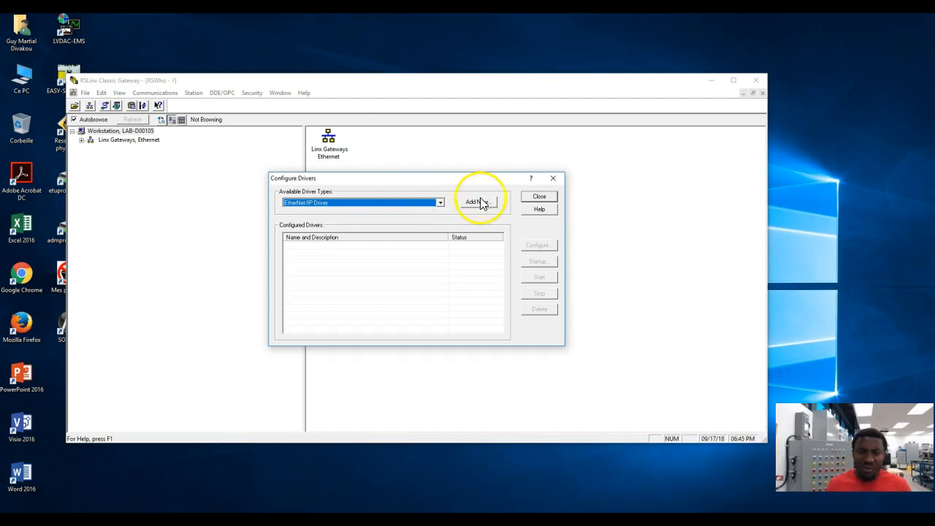
pyautogui.click(486, 203)
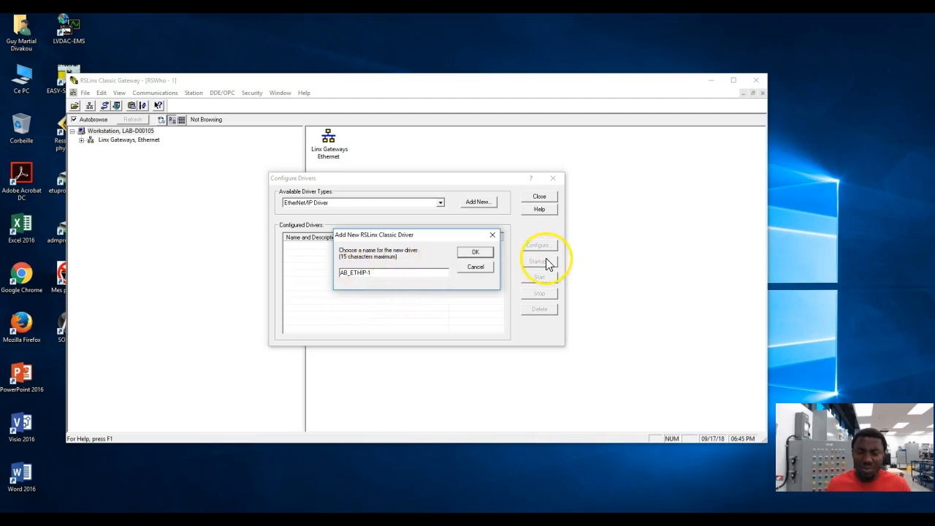
pyautogui.click(473, 252)
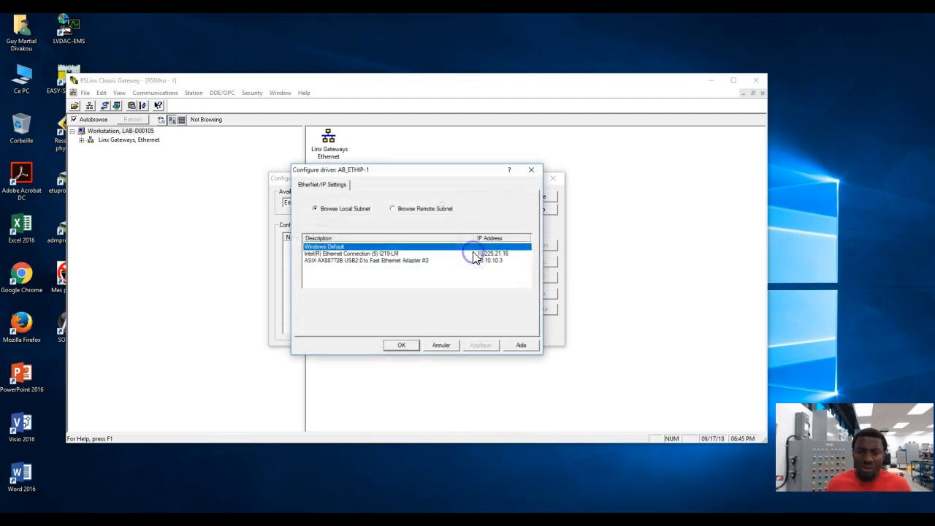
# Assign the ASIX AX88772B USB2.0 to Fast Ethernet Adapter #2 to the new driver, apply it and finish the driver configuration
pyautogui.click(348, 260)
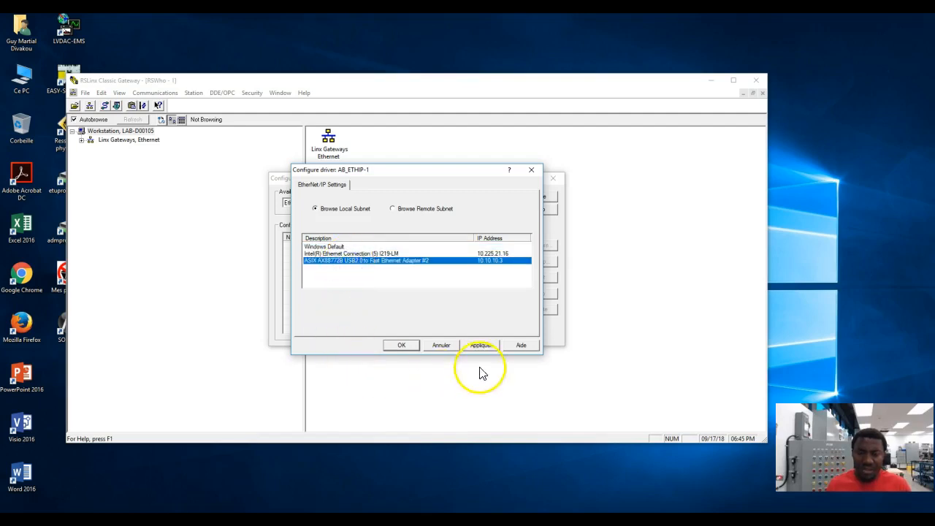
pyautogui.click(481, 346)
pyautogui.click(401, 346)
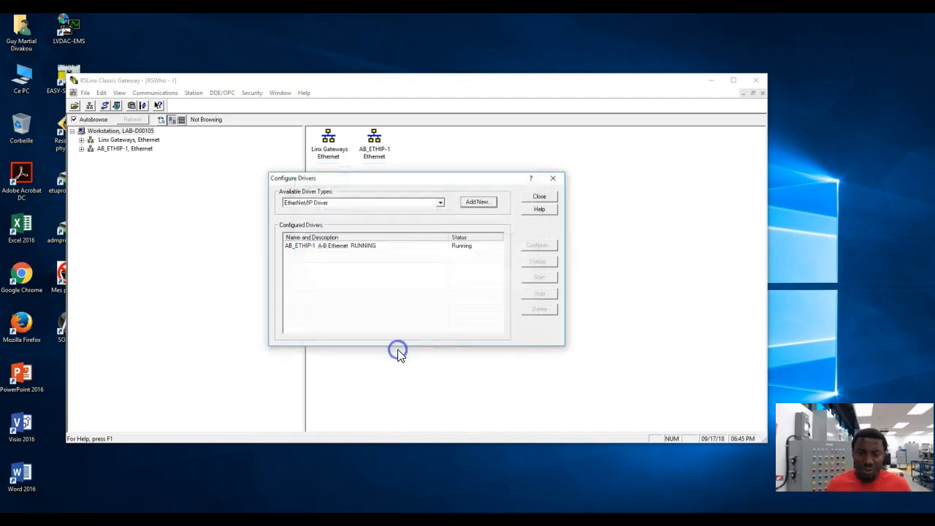
pyautogui.click(536, 201)
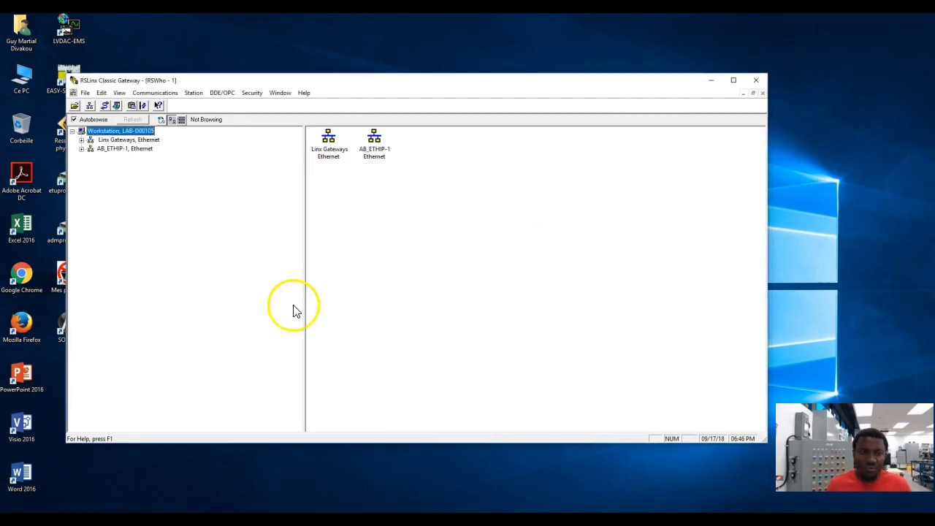
# Browse the AB_ETHIP-1 Ethernet network and widen the tree to read the full names of the connected devices
pyautogui.click(82, 149)
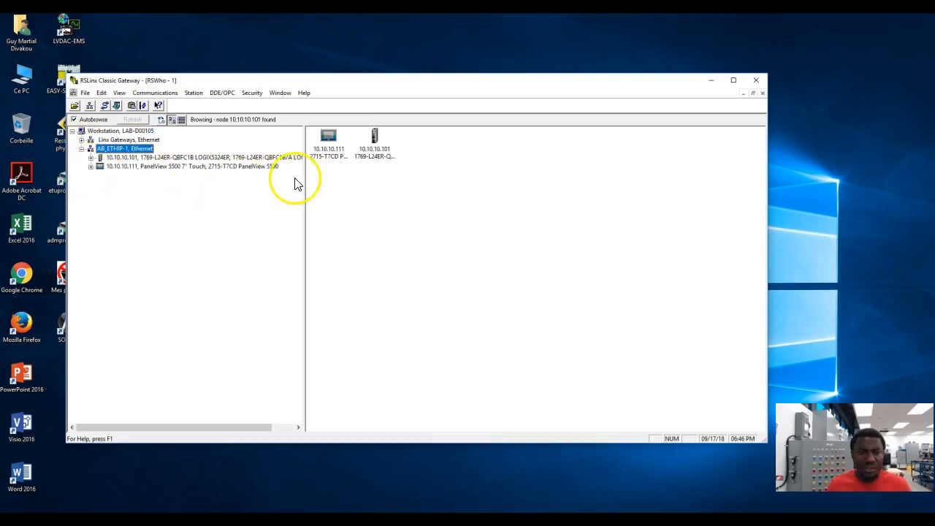
pyautogui.moveTo(302, 177); pyautogui.dragTo(355, 175)
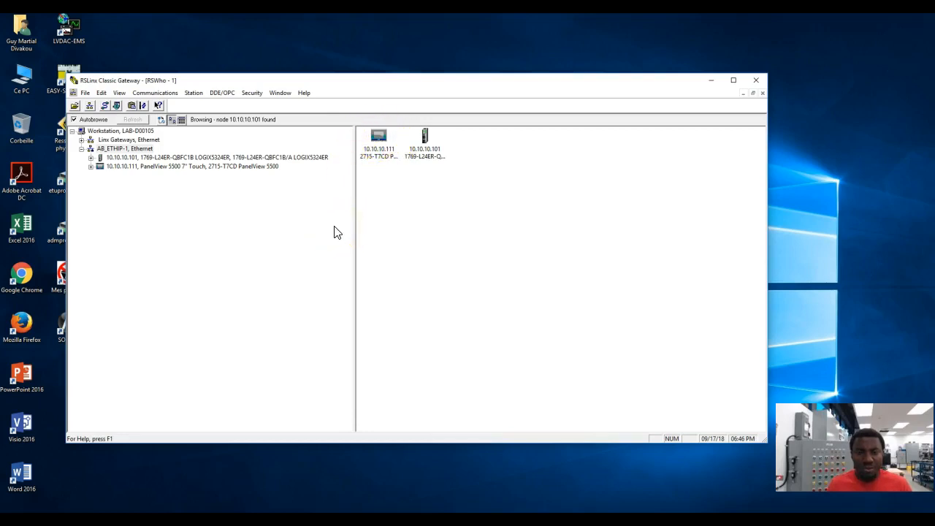
pyautogui.click(380, 160)
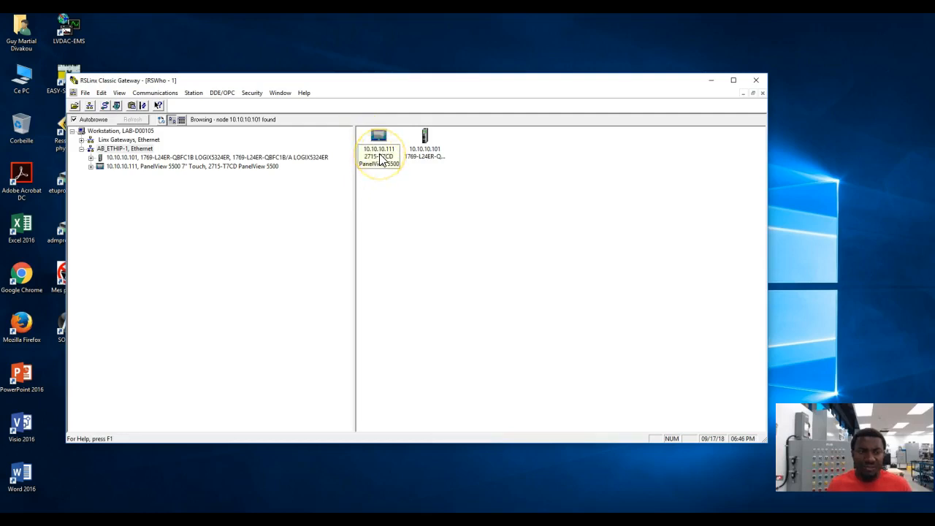
# Switch back to Logix Designer and select the 1769-L24ER-QBFC1B controller at 10.10.10.101 under AB_ETHIP-1 in Who Active
pyautogui.click(709, 82)
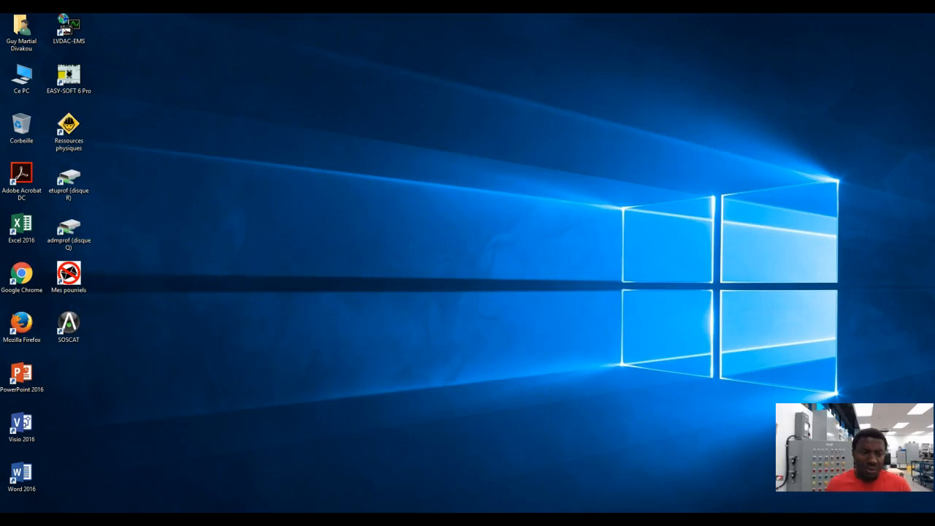
pyautogui.click(107, 520)
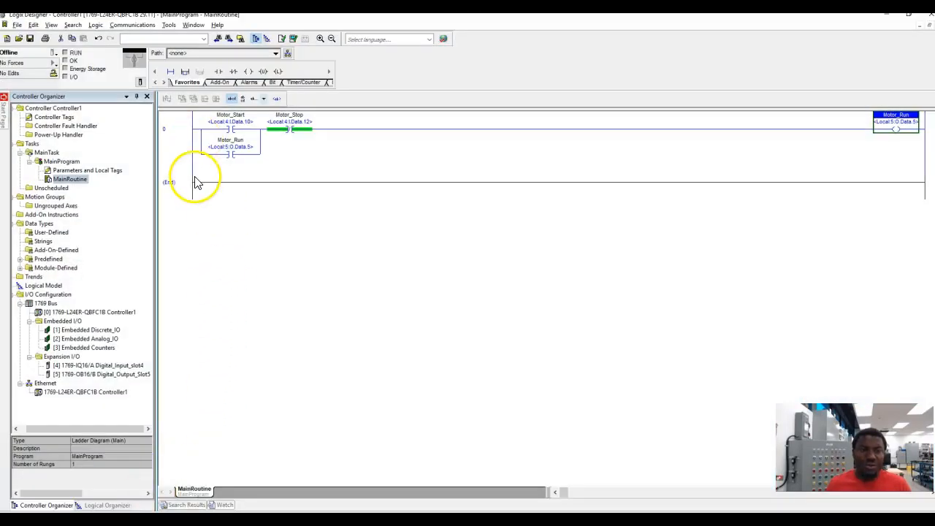
pyautogui.click(133, 30)
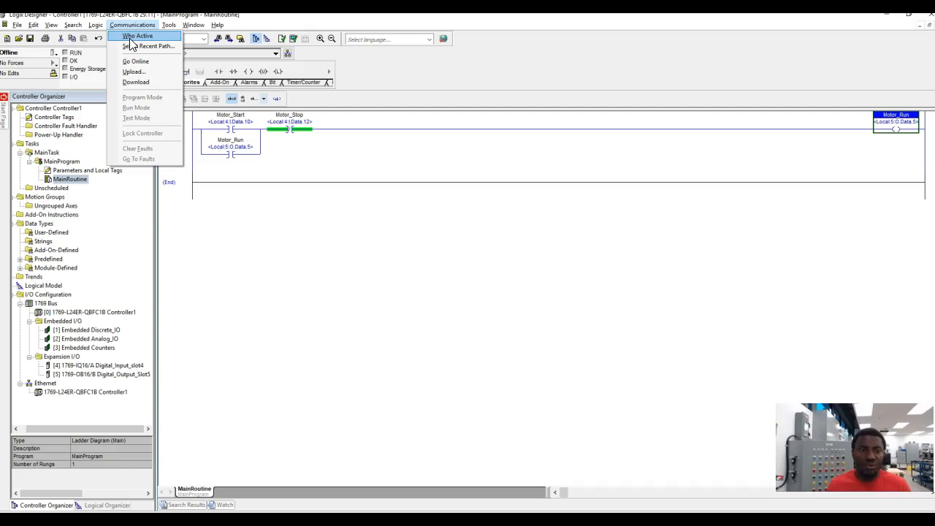
pyautogui.click(131, 37)
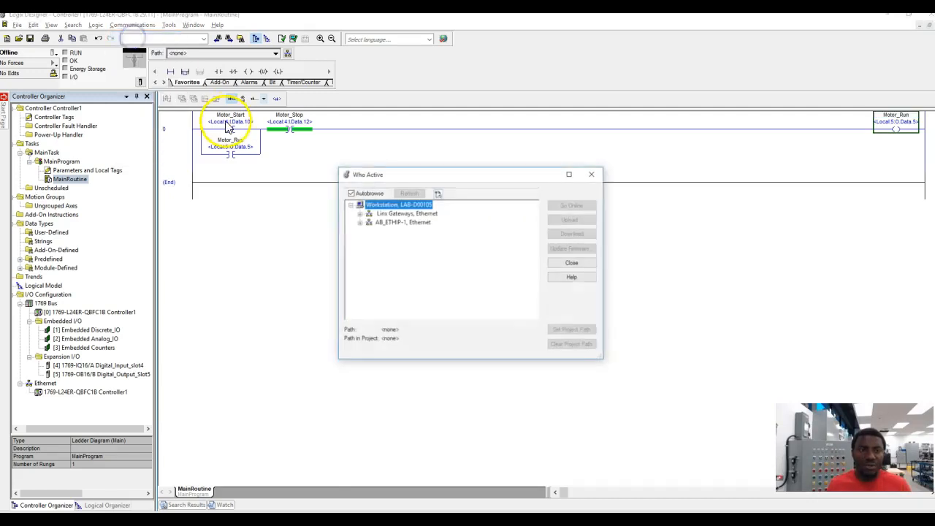
pyautogui.click(390, 222)
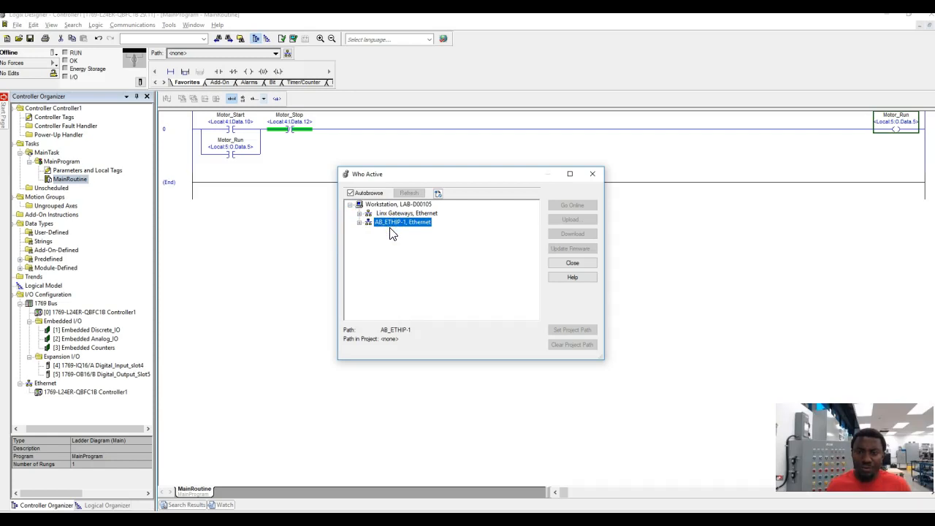
pyautogui.click(359, 222)
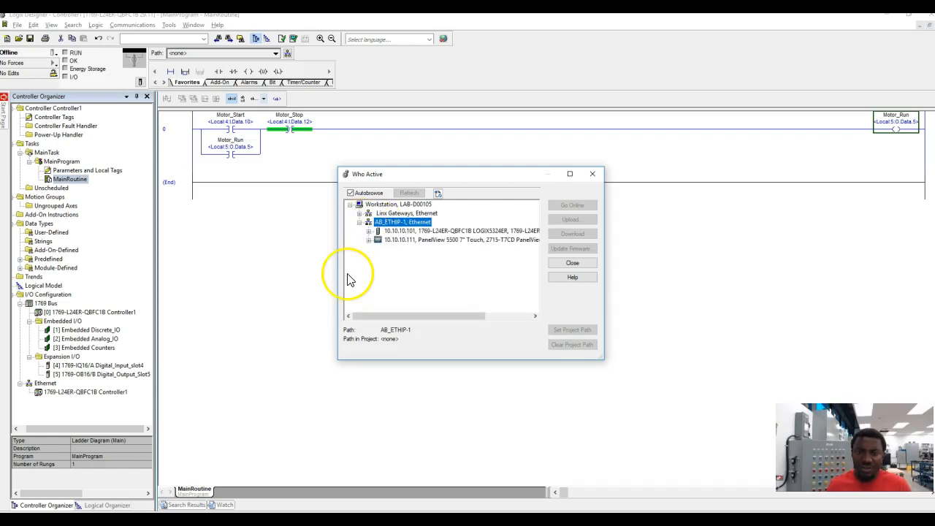
pyautogui.click(424, 231)
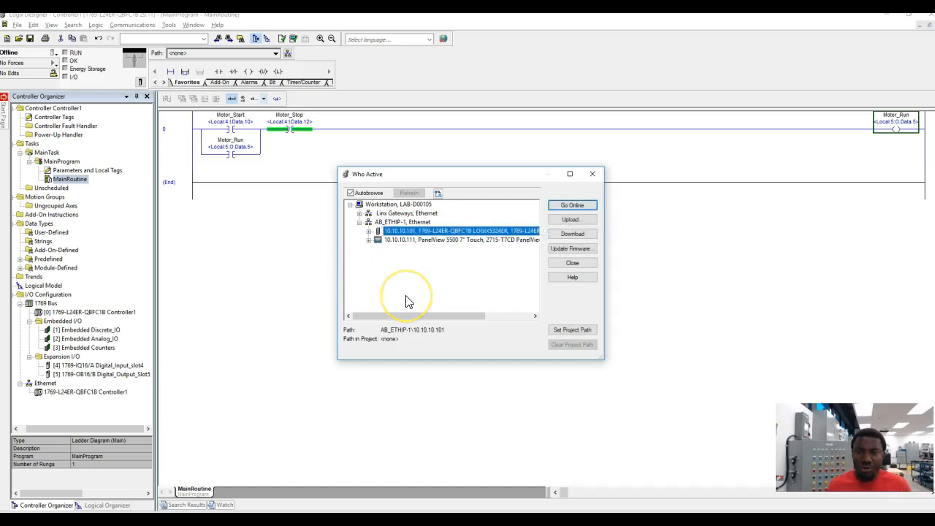
# Download the project to the selected controller and change the controller mode back to Remote Run
pyautogui.click(567, 235)
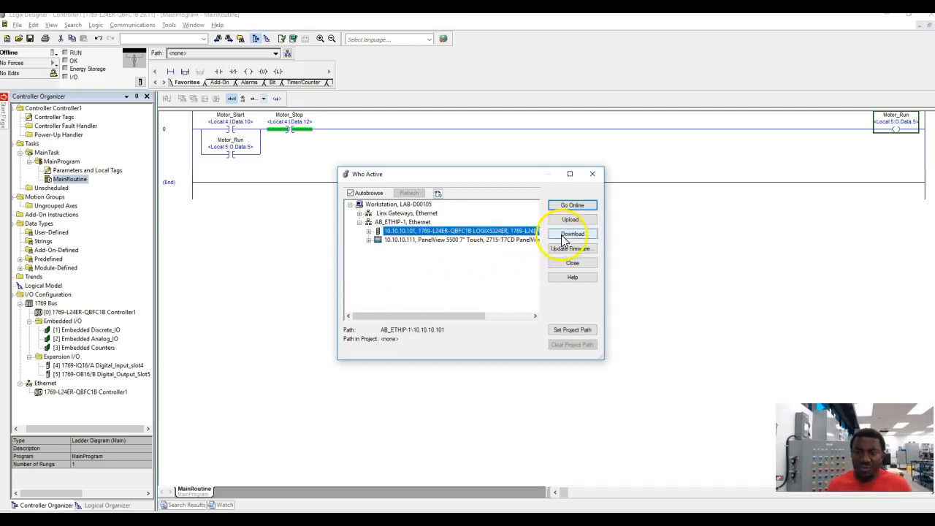
pyautogui.click(567, 238)
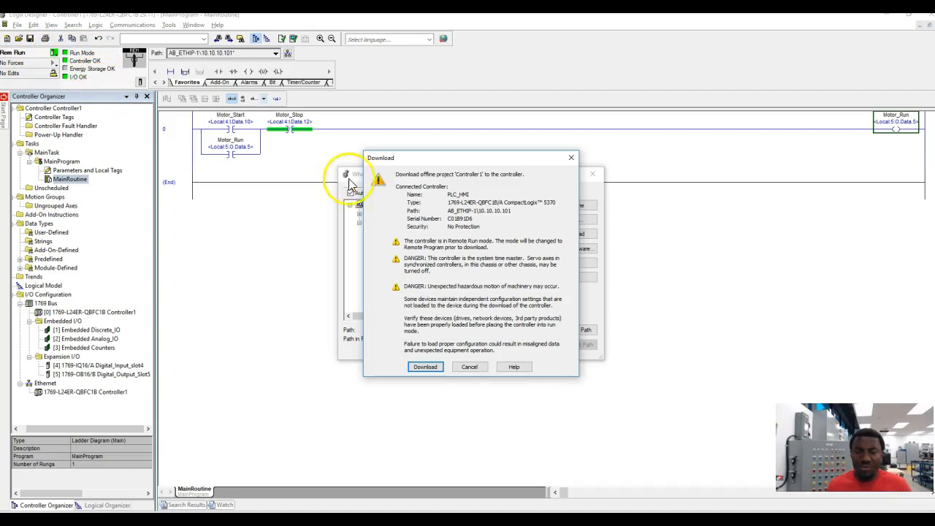
pyautogui.click(426, 367)
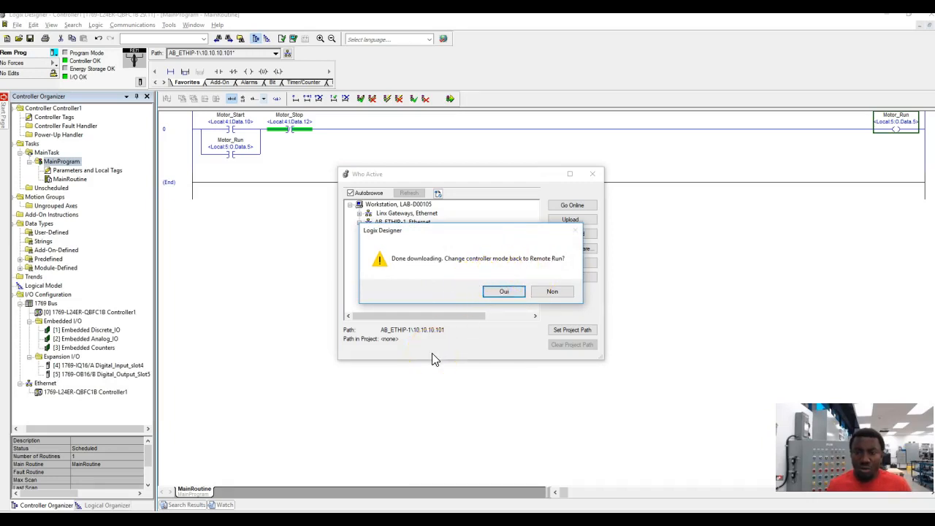
pyautogui.click(497, 295)
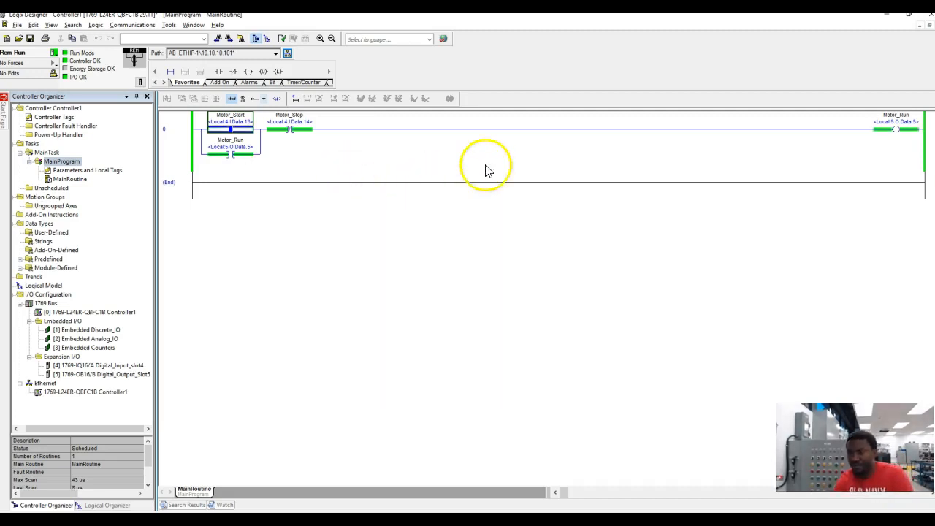
pyautogui.moveTo(886, 126)
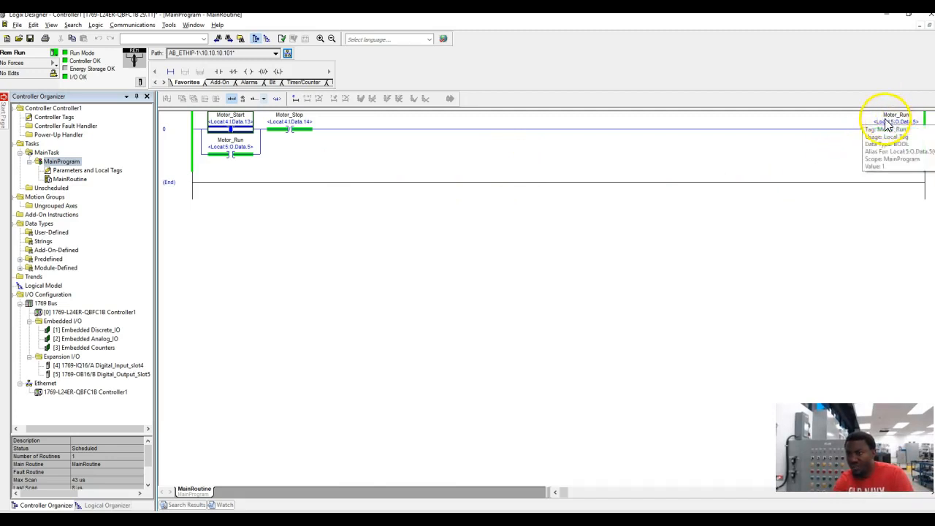